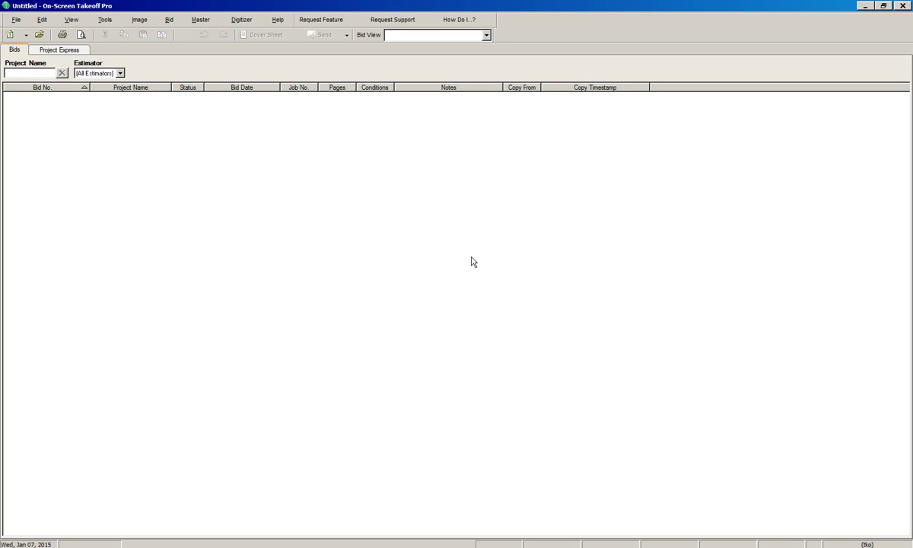
# Review the folder location settings in the program options, then close them.
pyautogui.click(105, 19)
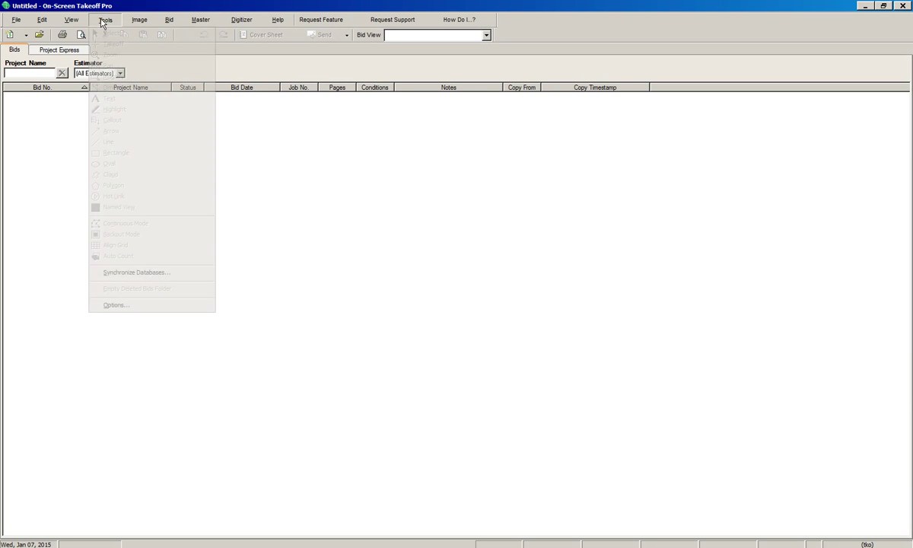
pyautogui.click(140, 307)
pyautogui.click(473, 177)
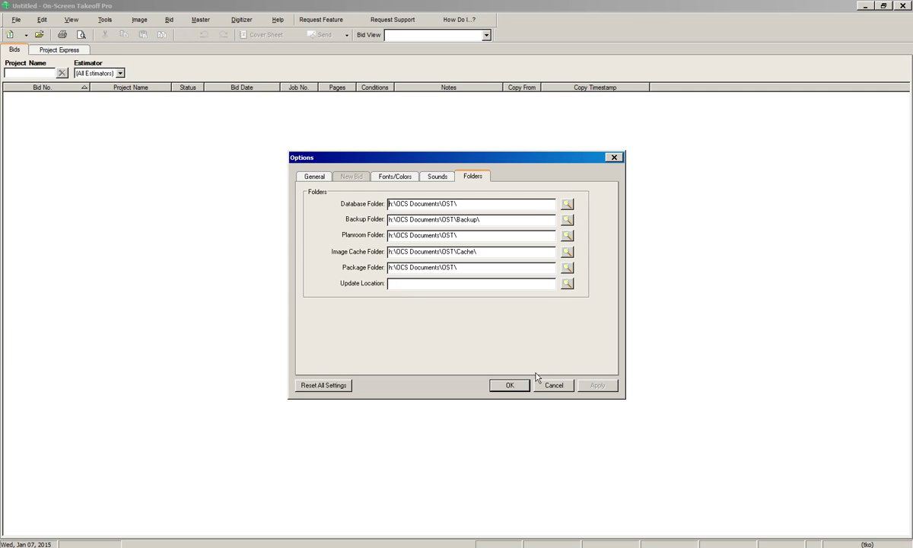
pyautogui.click(508, 385)
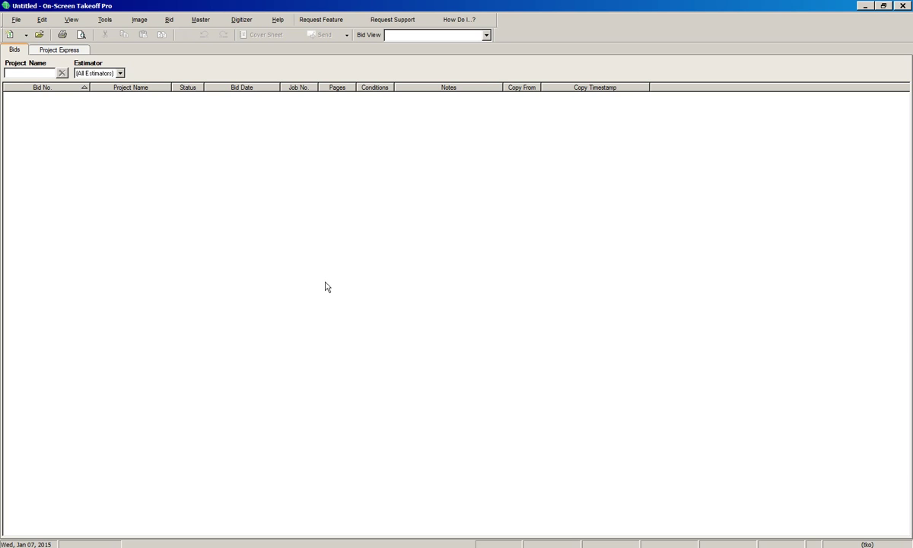
# Create a new Microsoft Access database named fariaj.mdb.
pyautogui.click(16, 20)
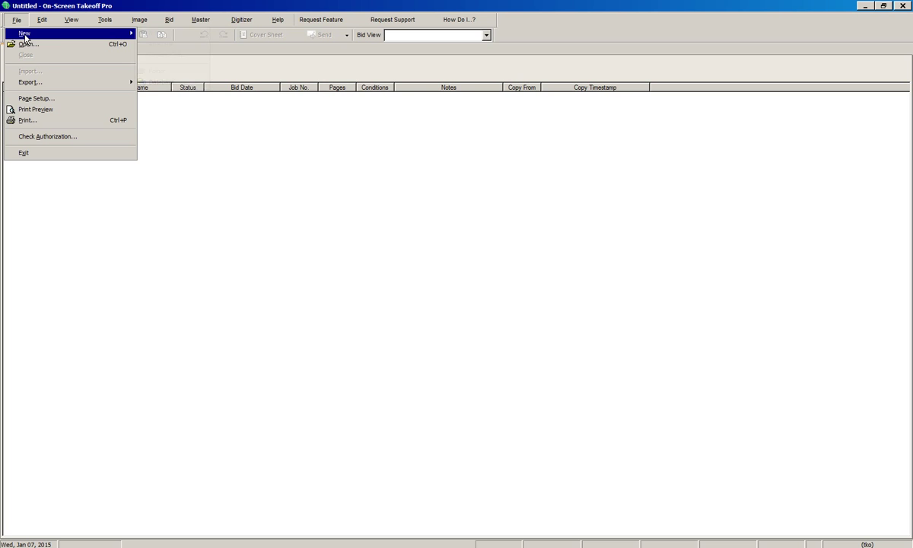
pyautogui.moveTo(27, 34)
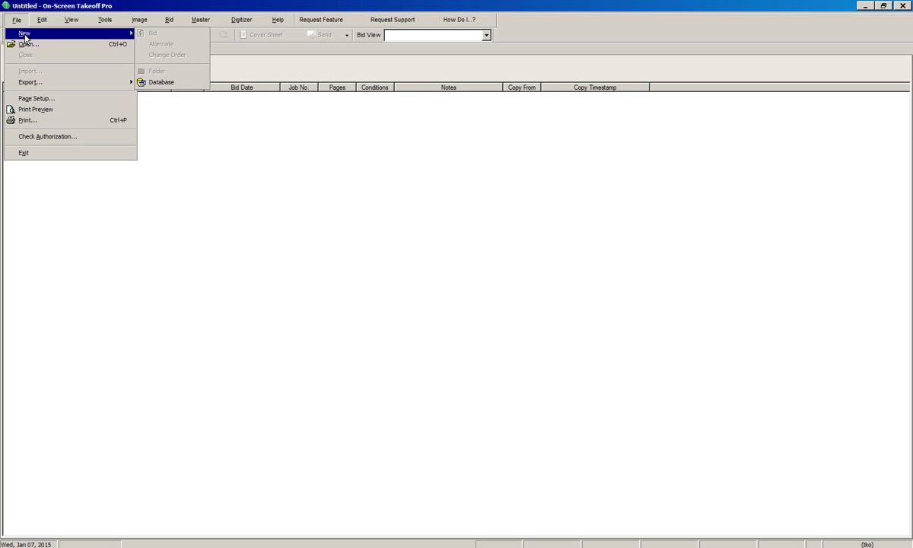
pyautogui.click(182, 89)
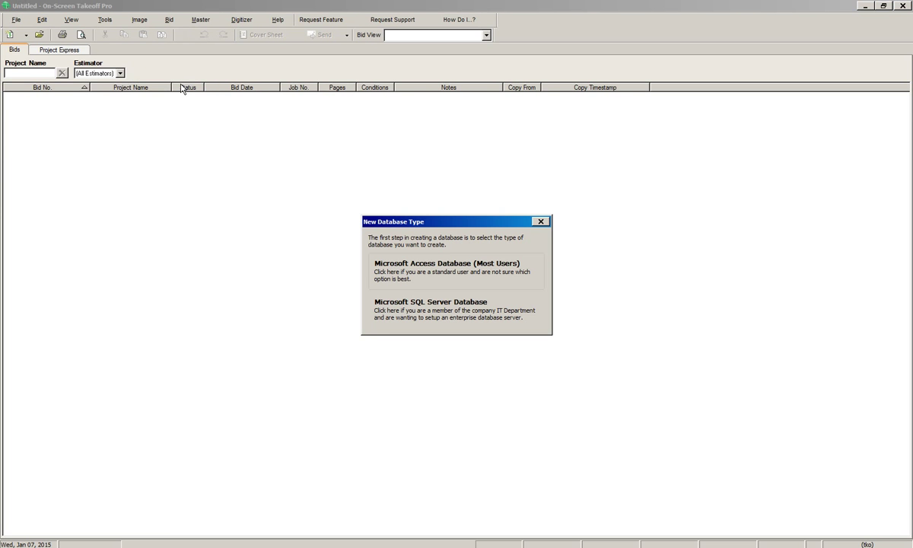
pyautogui.click(467, 272)
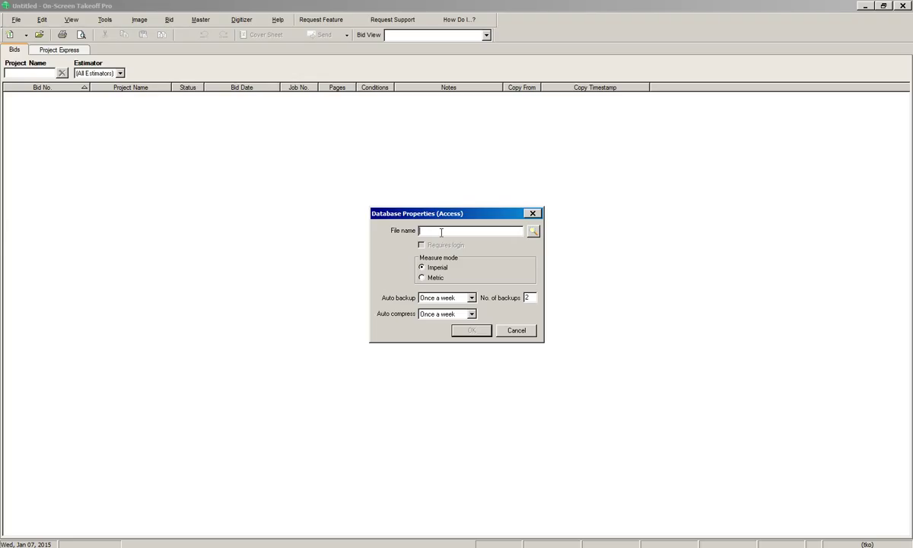
pyautogui.write('fariaj')
pyautogui.click(472, 331)
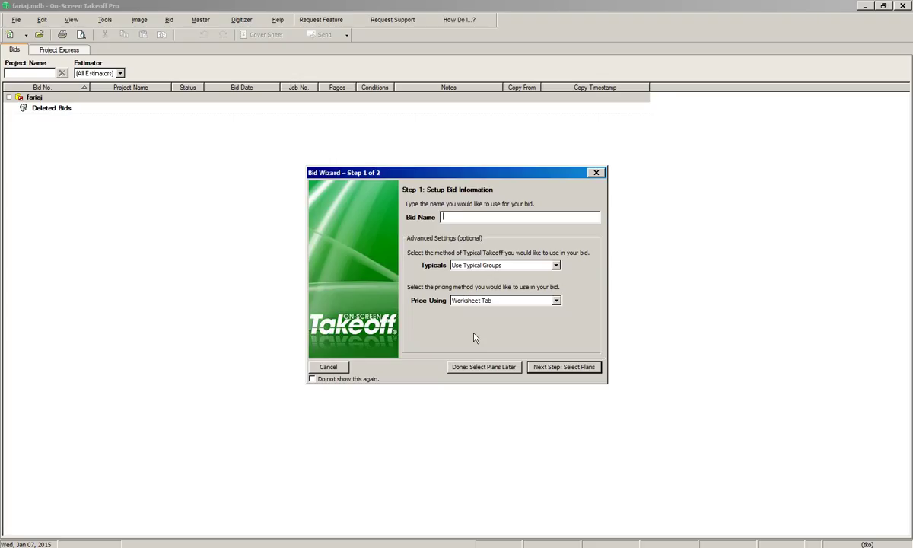
# Name the bid 'Test' and advance to selecting its plans.
pyautogui.write('Test')
pyautogui.click(566, 372)
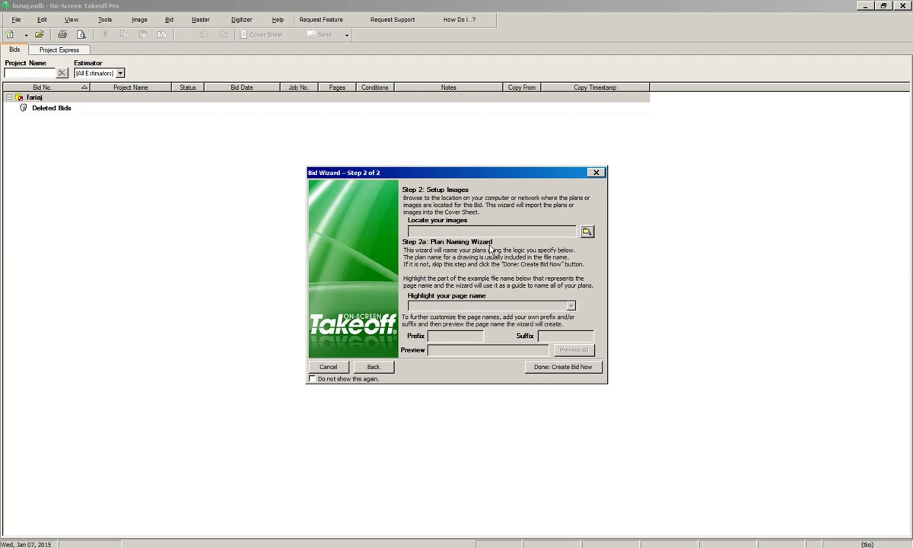
# Set the images folder to M:\BCN\Estimating\TEST\ and create the bid.
pyautogui.click(587, 232)
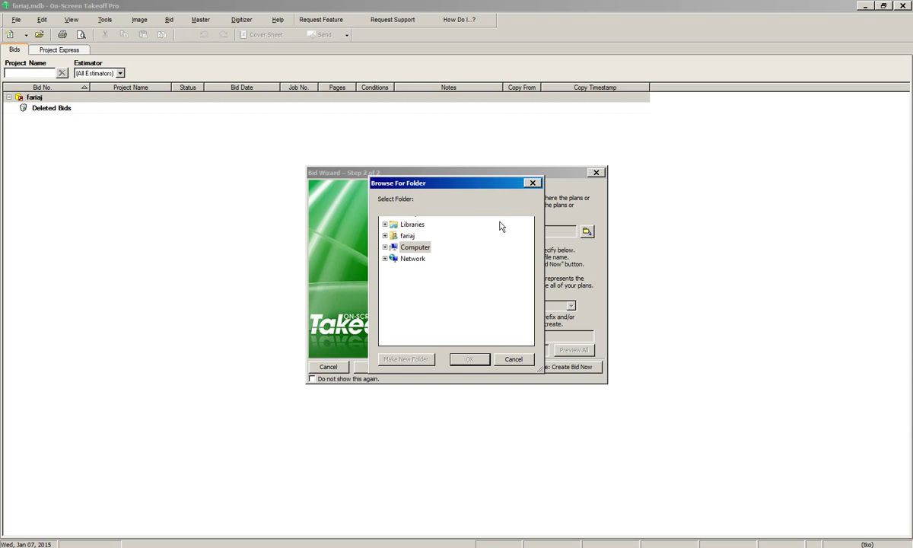
pyautogui.click(386, 248)
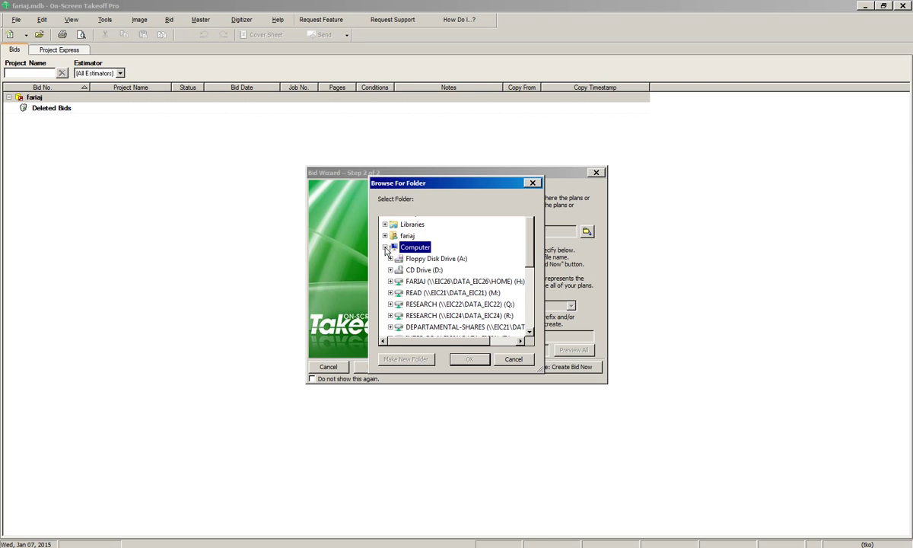
pyautogui.click(390, 294)
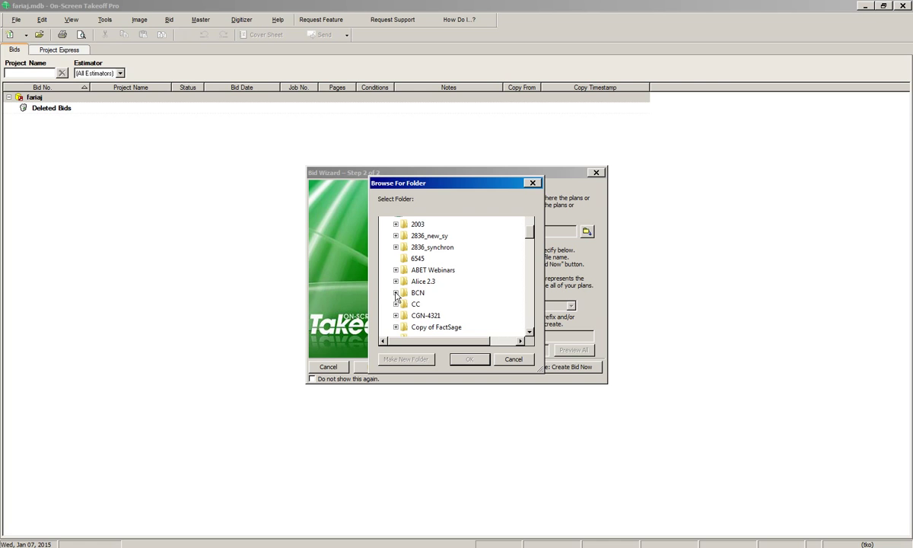
pyautogui.click(396, 293)
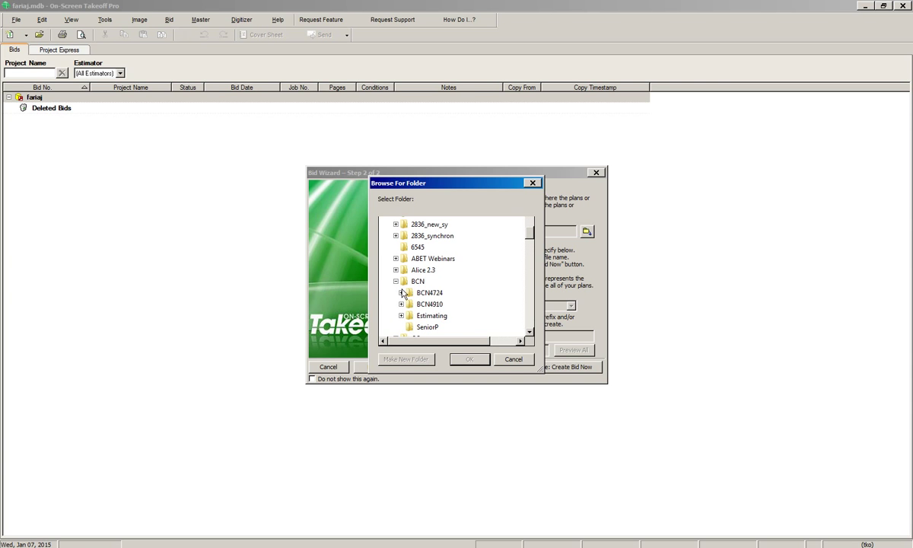
pyautogui.scroll(-1, 400, 296)
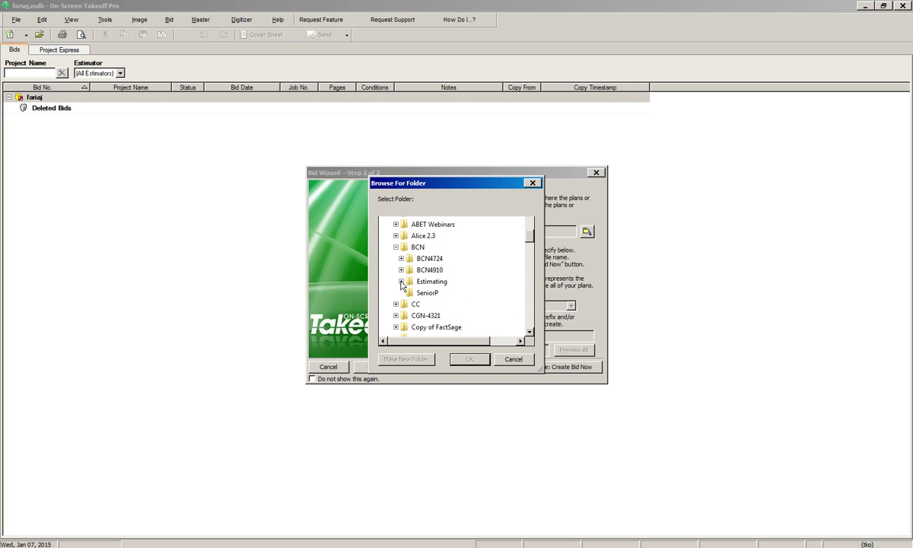
pyautogui.click(401, 282)
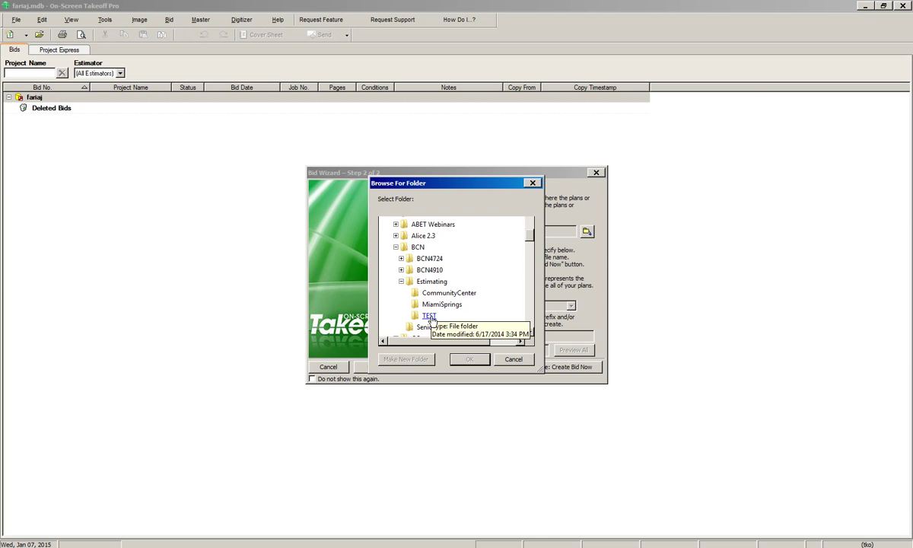
pyautogui.click(429, 316)
pyautogui.click(470, 360)
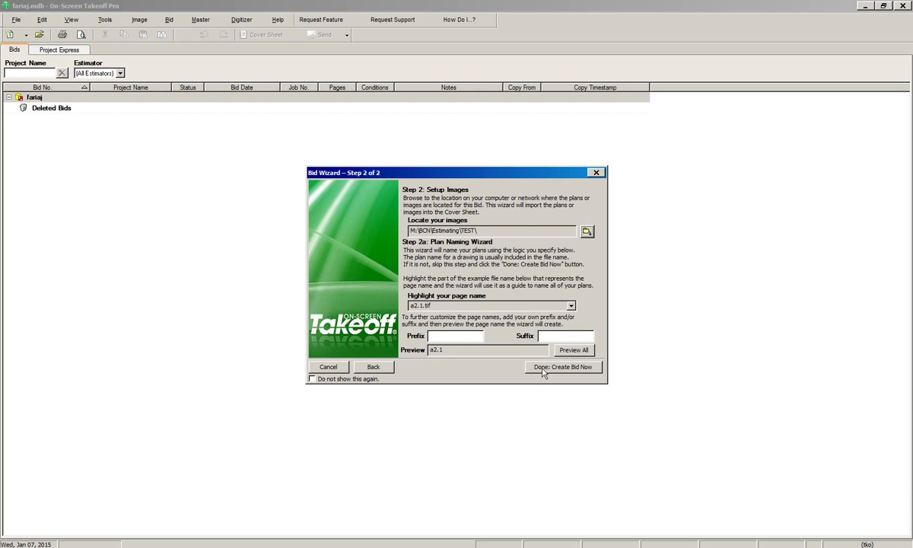
pyautogui.click(576, 370)
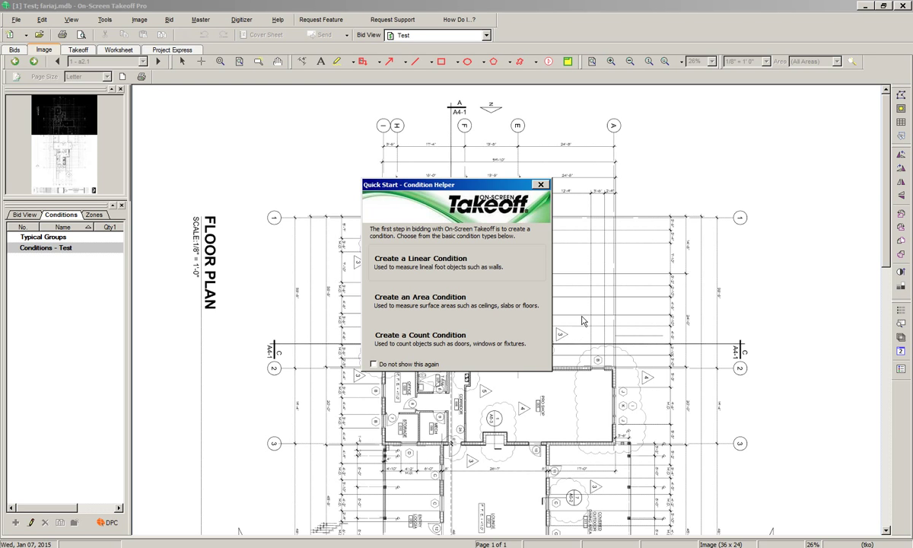
# Close the Quick Start Condition Helper to reveal floor plan page a2.1.
pyautogui.click(541, 185)
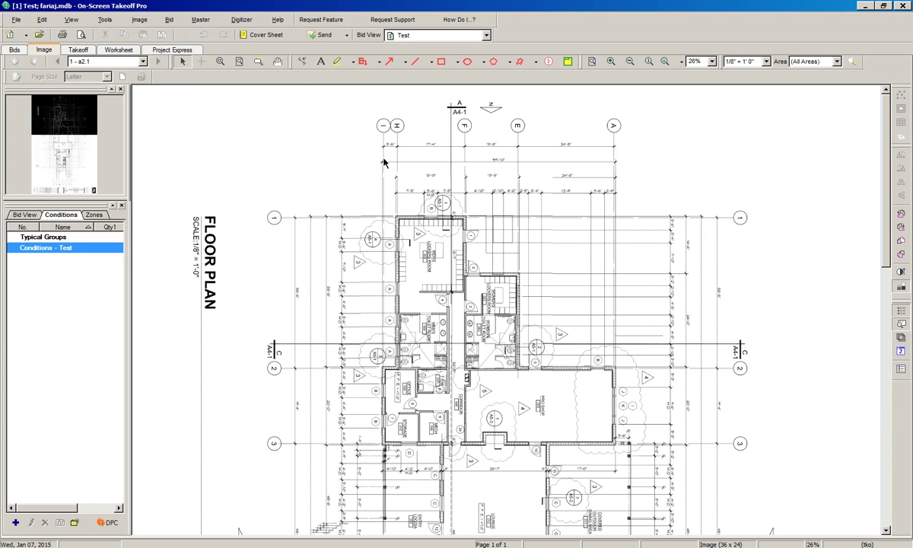
# Rotate the floor plan image left into landscape orientation.
pyautogui.click(140, 20)
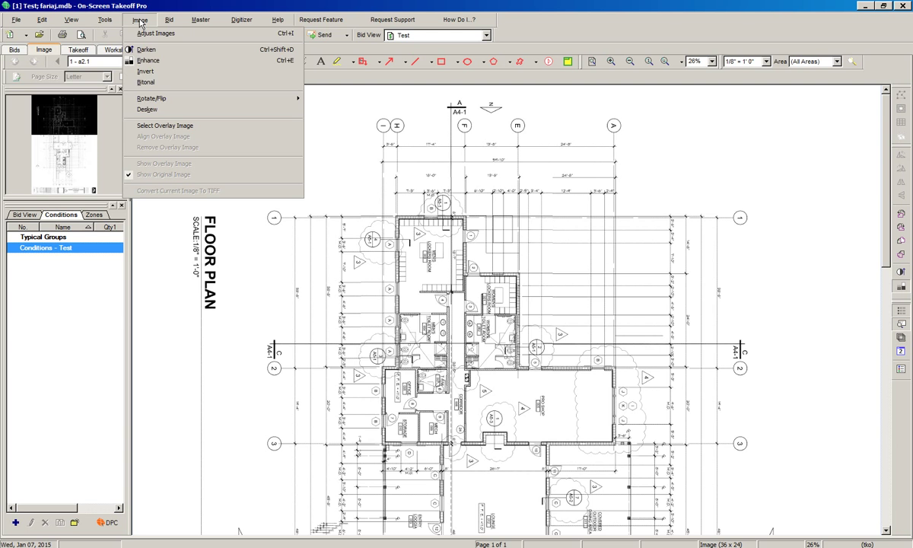
pyautogui.moveTo(146, 99)
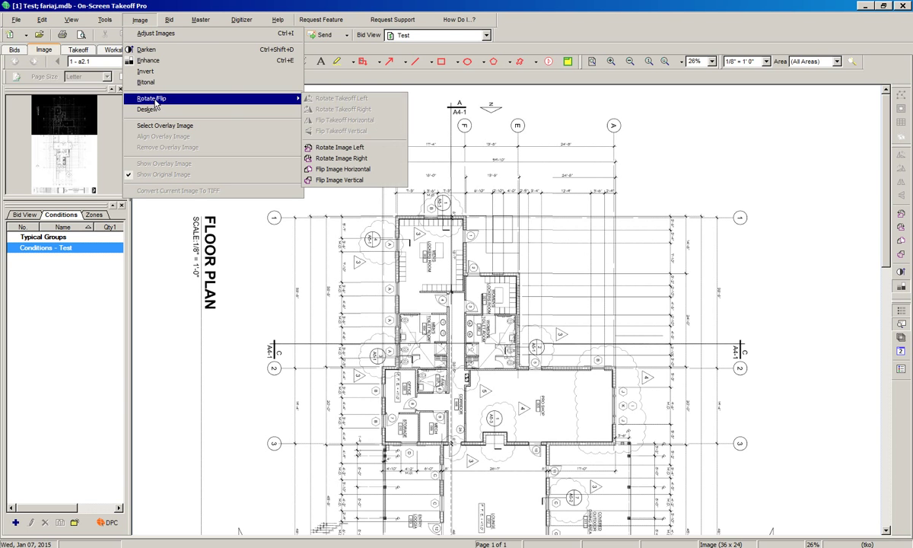
pyautogui.click(370, 149)
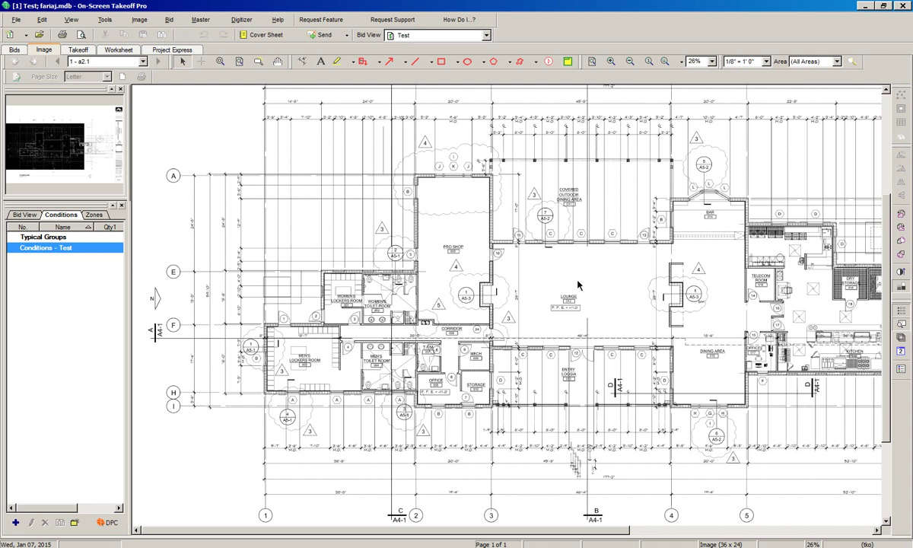
# Box-zoom onto the plan's upper-left corner dimension strings.
pyautogui.scroll(-1, 580, 361)
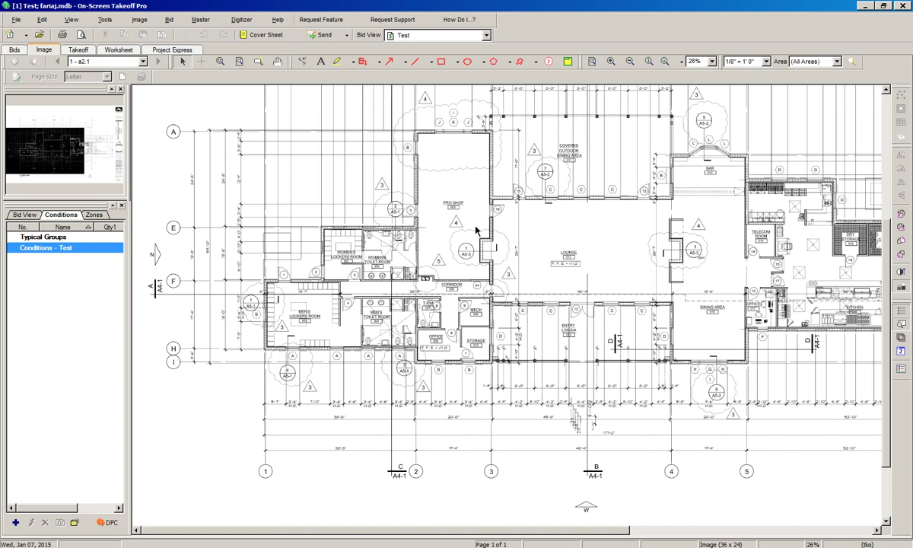
pyautogui.scroll(-2, 527, 300)
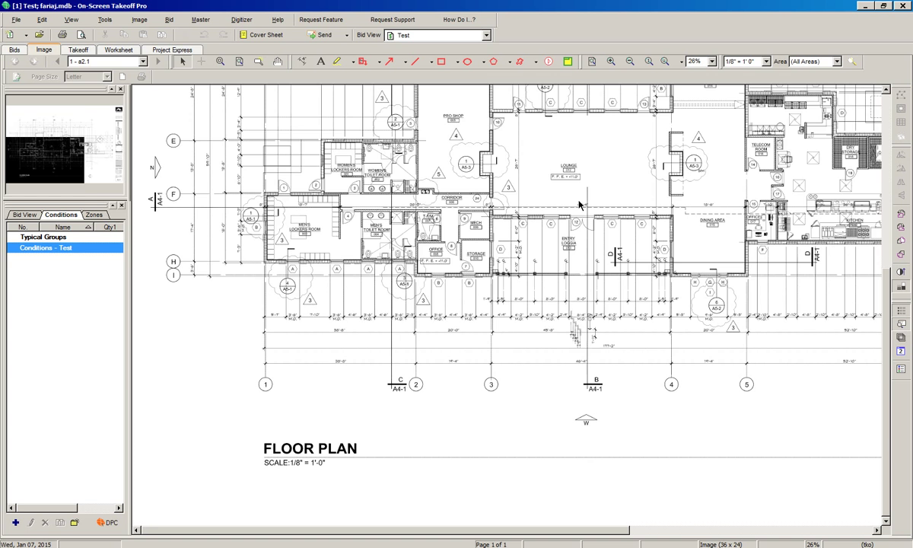
pyautogui.scroll(3, 579, 204)
pyautogui.scroll(3, 578, 204)
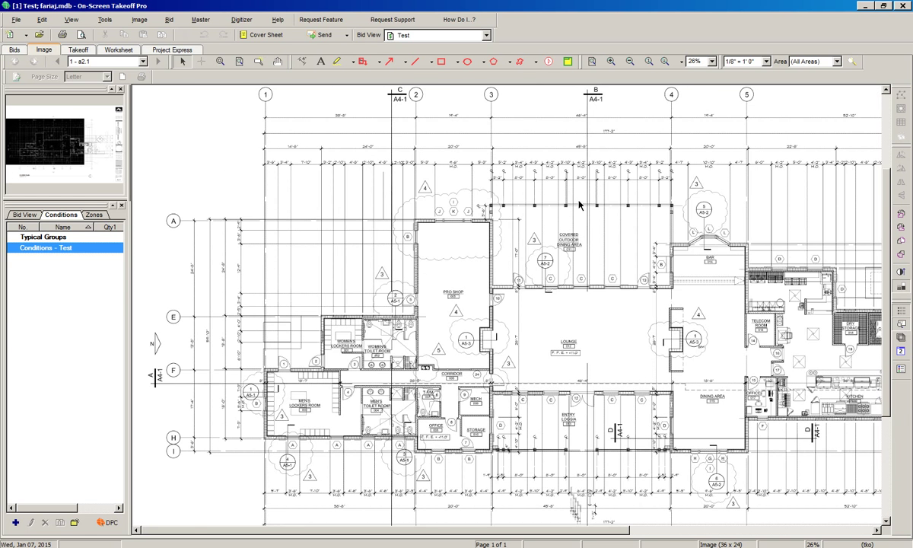
pyautogui.scroll(-2, 593, 204)
pyautogui.scroll(4, 594, 204)
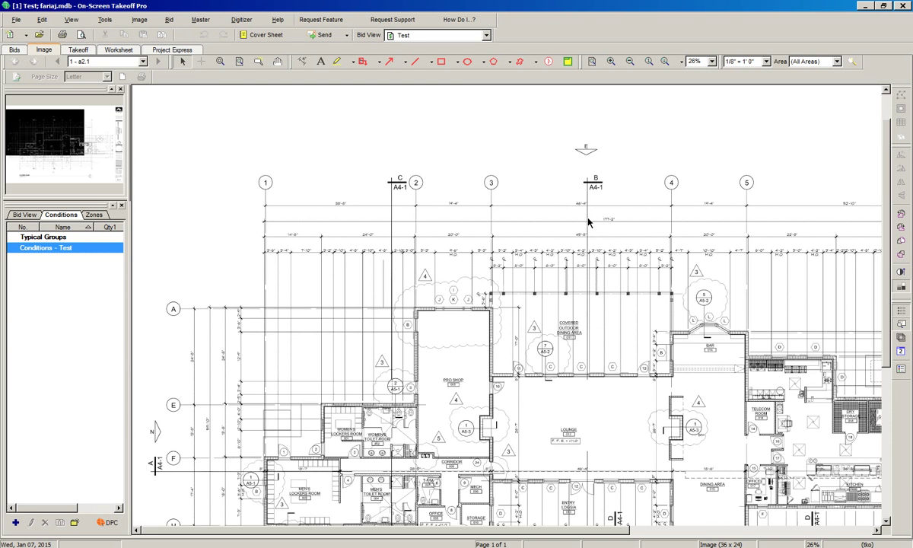
pyautogui.click(220, 61)
pyautogui.moveTo(155, 203); pyautogui.dragTo(395, 410)
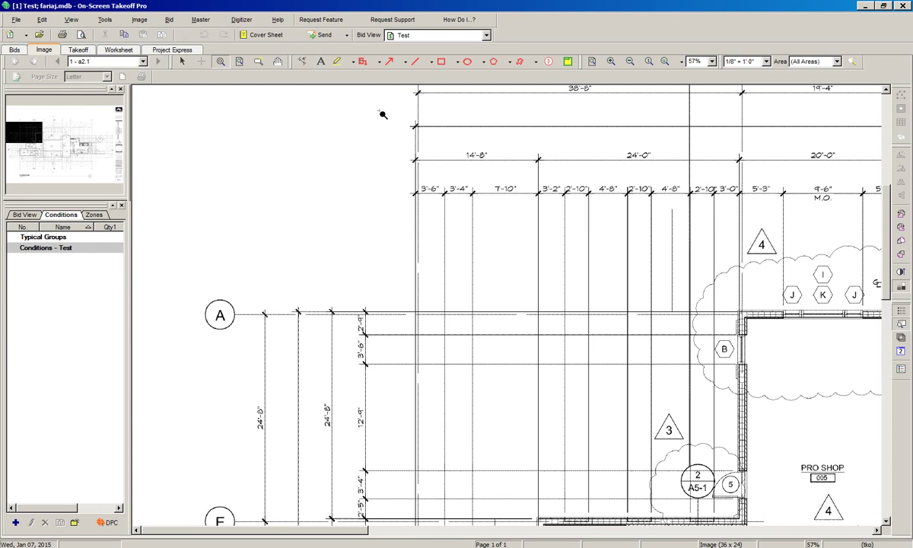
# Measure two 3' 6" dimensions along the upper-left dimension lines near grid line A.
pyautogui.click(303, 62)
pyautogui.click(416, 204)
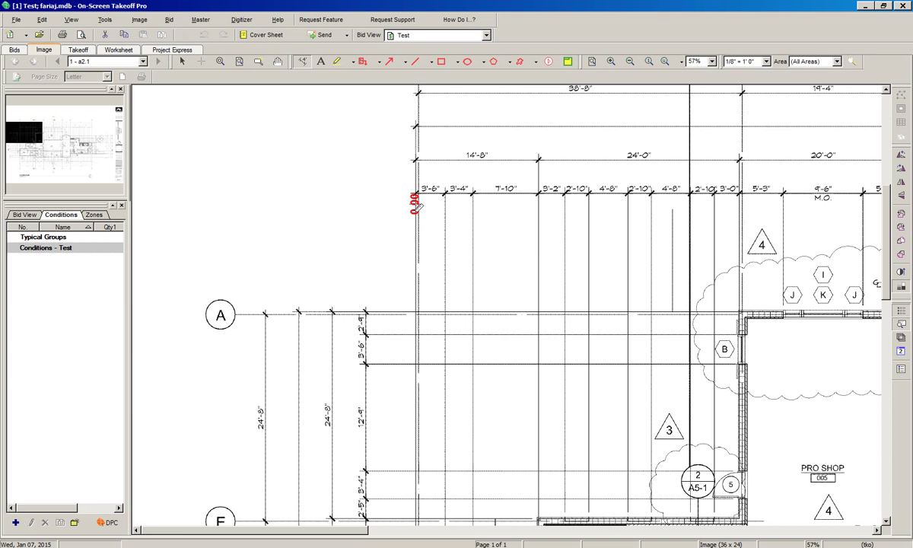
pyautogui.click(444, 205)
pyautogui.click(391, 364)
pyautogui.click(393, 335)
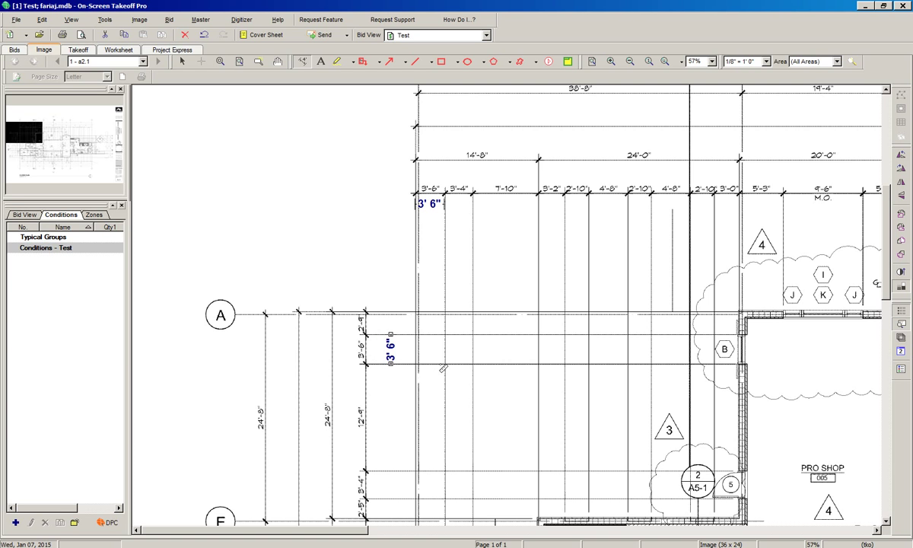
# Zoom closely on the BAR area, then fit the full page back in view.
pyautogui.click(240, 65)
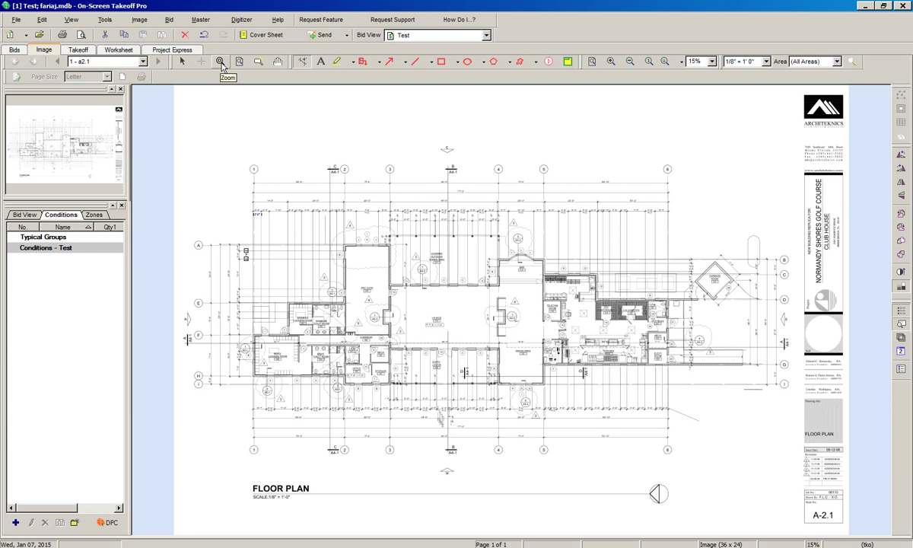
pyautogui.click(221, 61)
pyautogui.moveTo(488, 261); pyautogui.dragTo(532, 287)
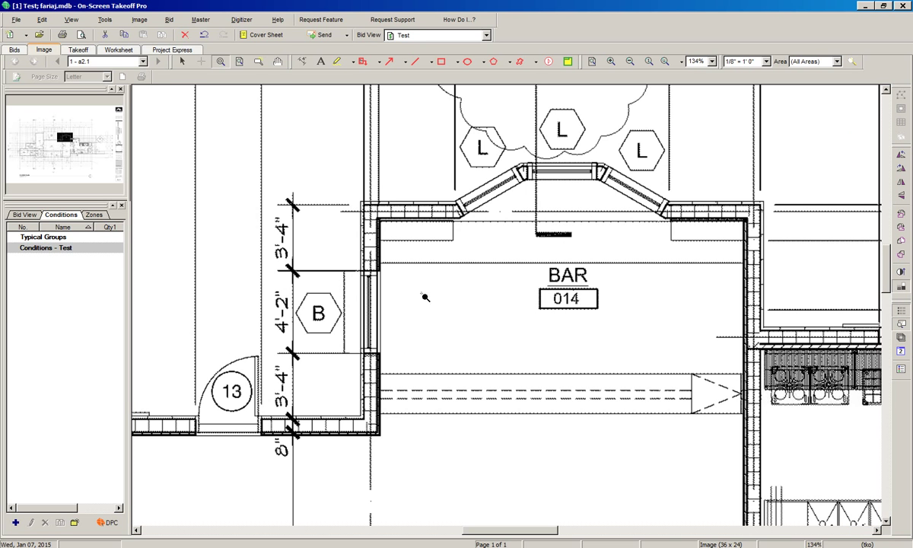
pyautogui.click(240, 62)
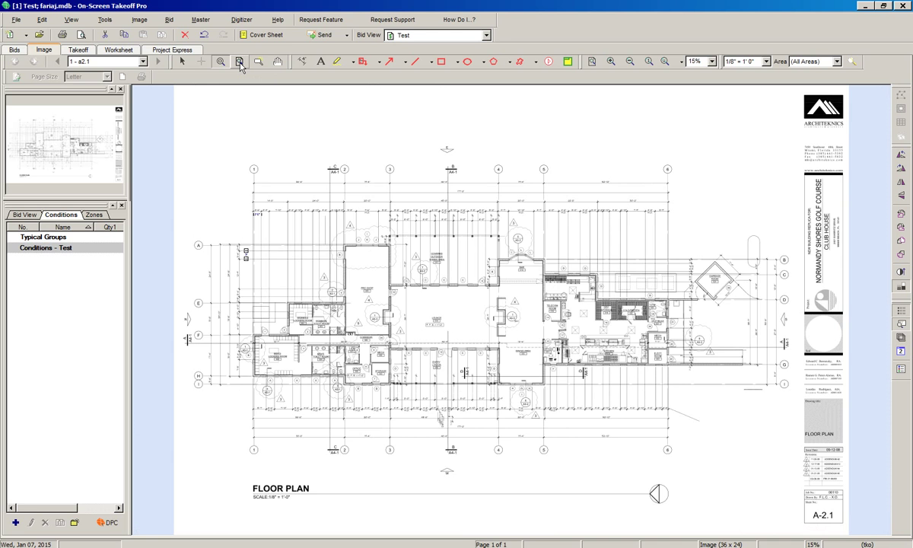
# Step the view out and back in with the zoom buttons and mouse wheel.
pyautogui.click(630, 63)
pyautogui.click(630, 63)
pyautogui.click(610, 62)
pyautogui.click(610, 62)
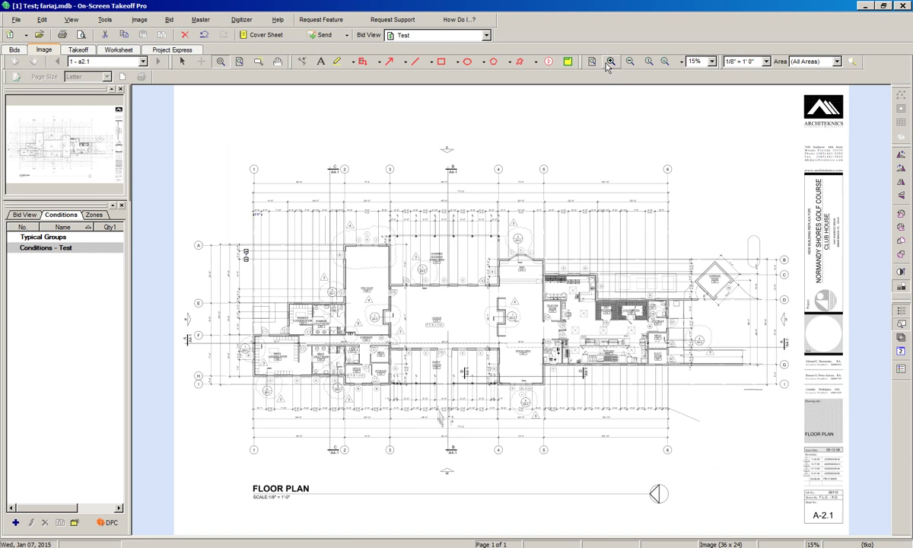
pyautogui.click(611, 61)
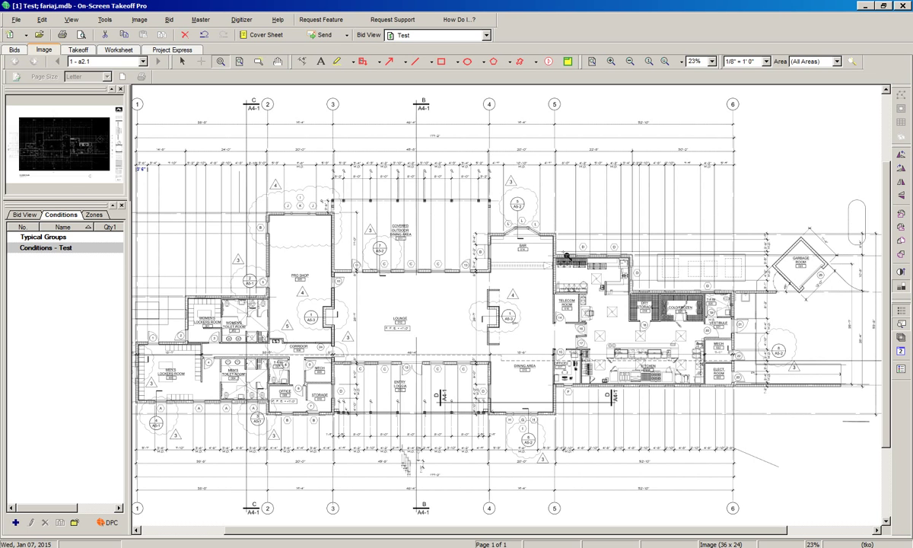
pyautogui.scroll(-3, 567, 256)
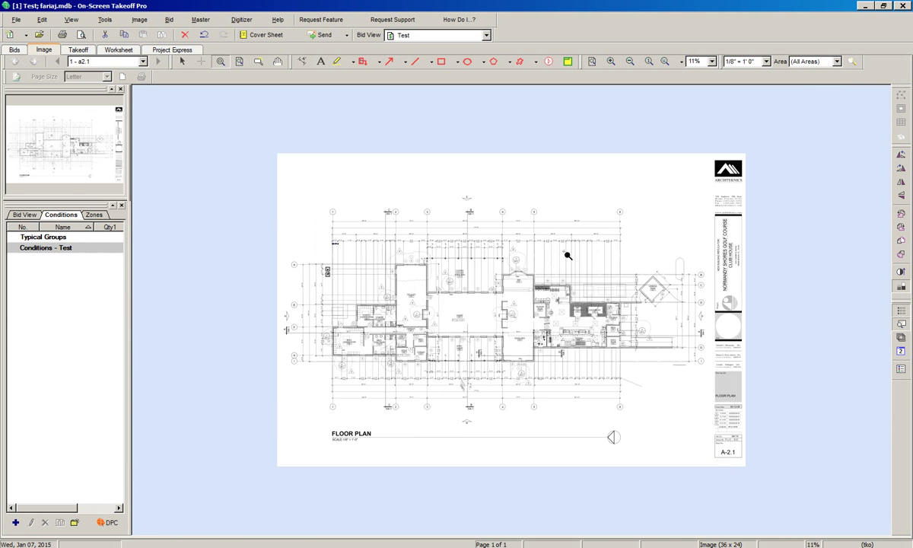
pyautogui.scroll(2, 567, 256)
pyautogui.scroll(-1, 567, 256)
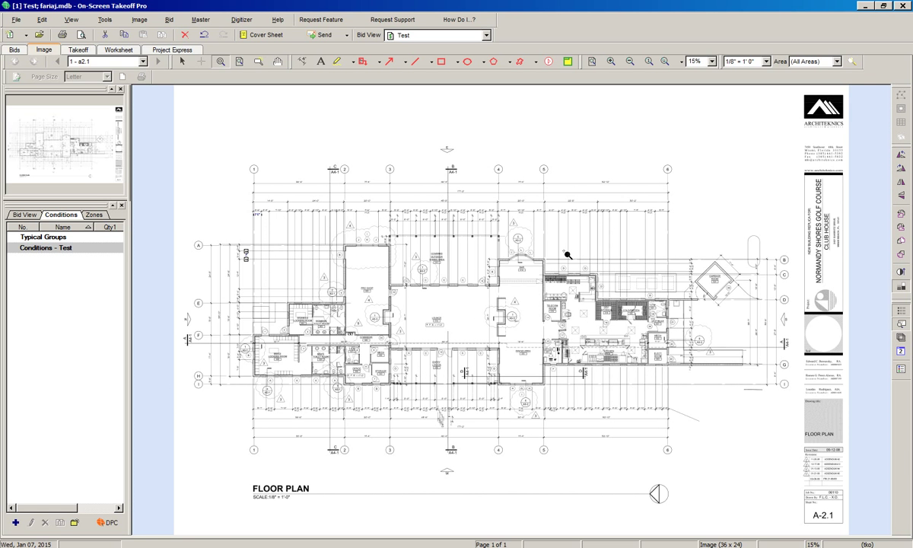